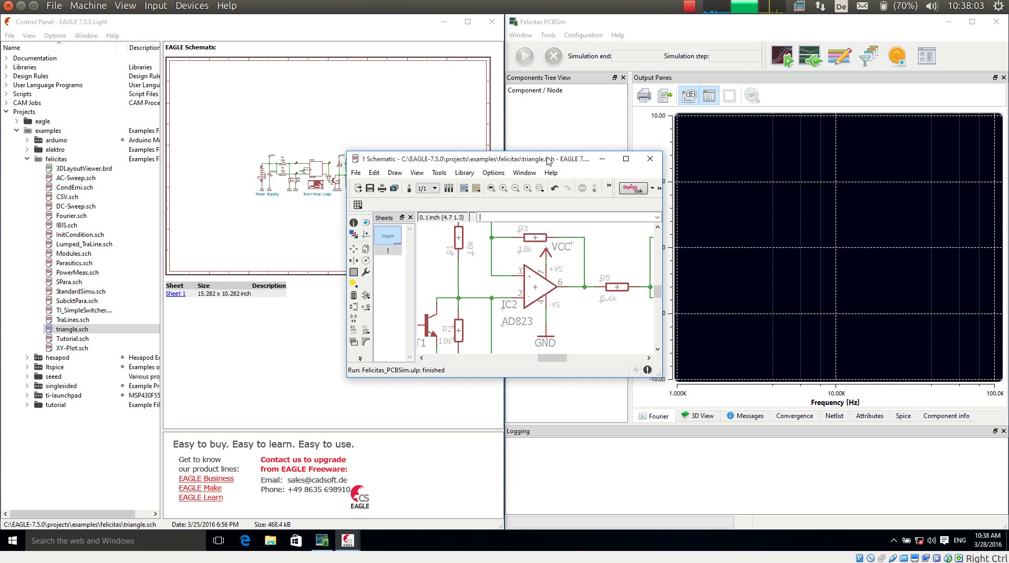
- Maximize the triangle.sch window, zoom out over the whole circuit, then zoom into the Triangle Generator
click(625, 159)
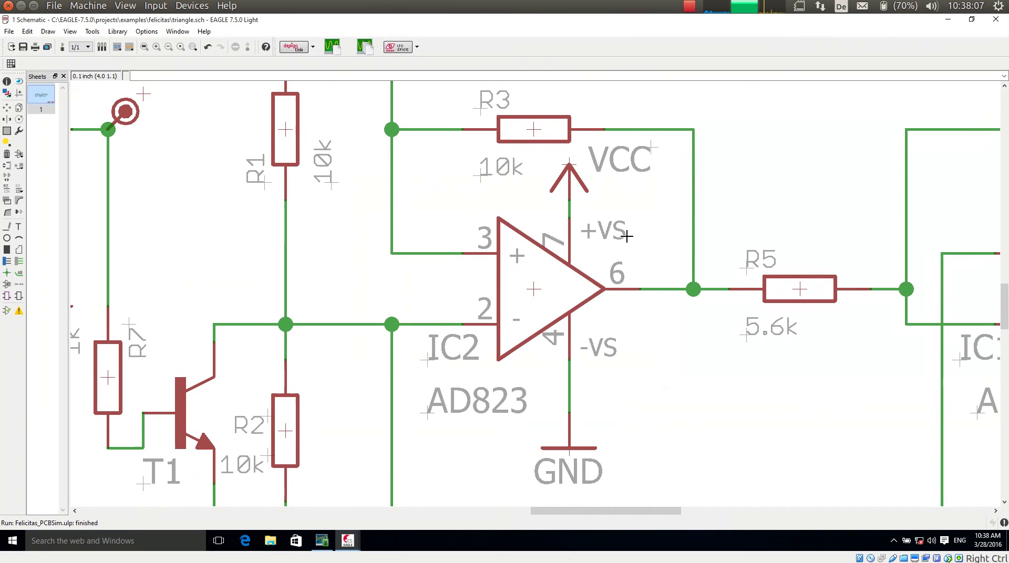
scroll(611, 307, down, 1)
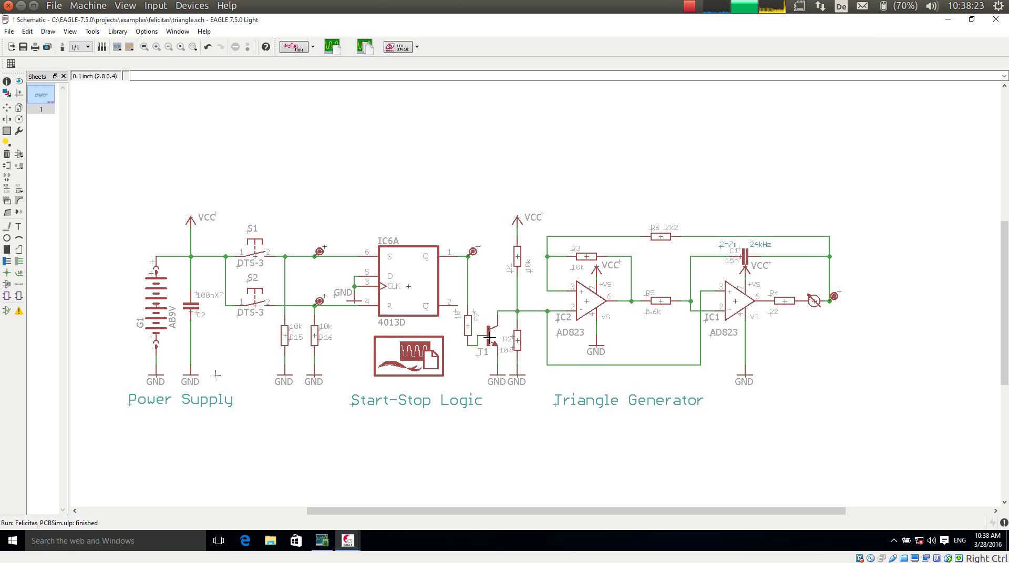
scroll(604, 303, up, 3)
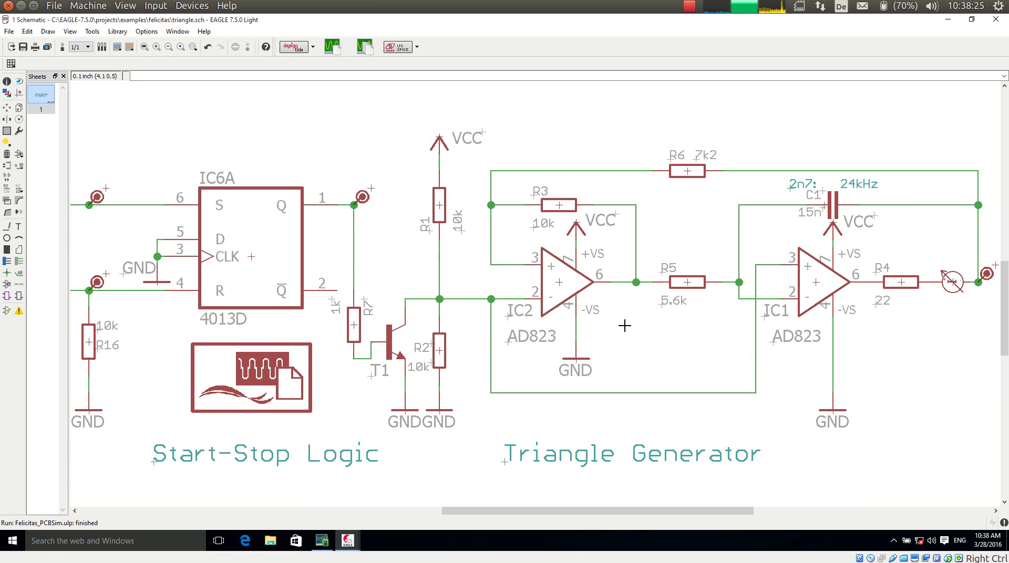
scroll(624, 325, up, 1)
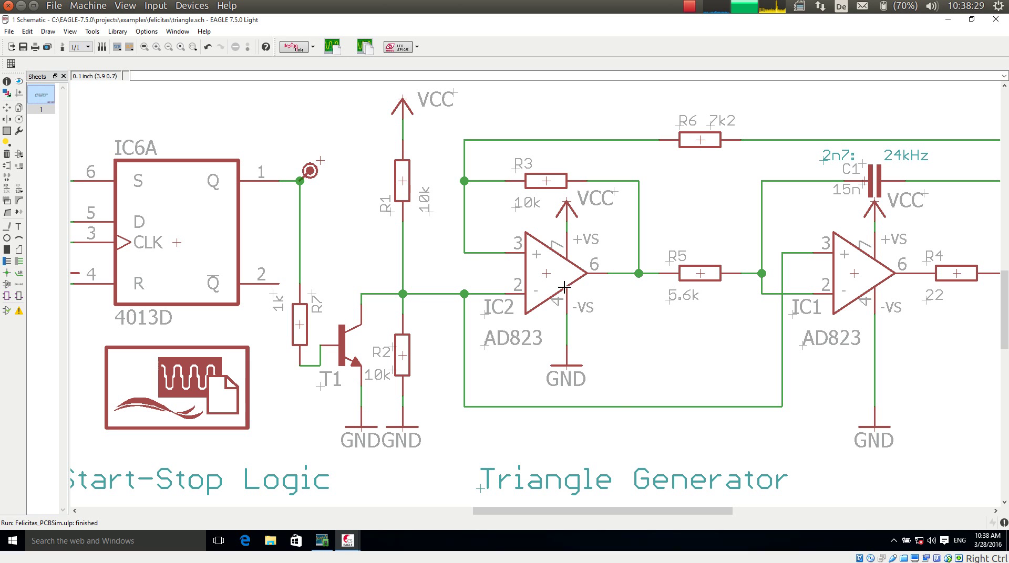
- Open the PCBSim Edit Component dialog for op-amp IC2 from its context menu
right_click(544, 273)
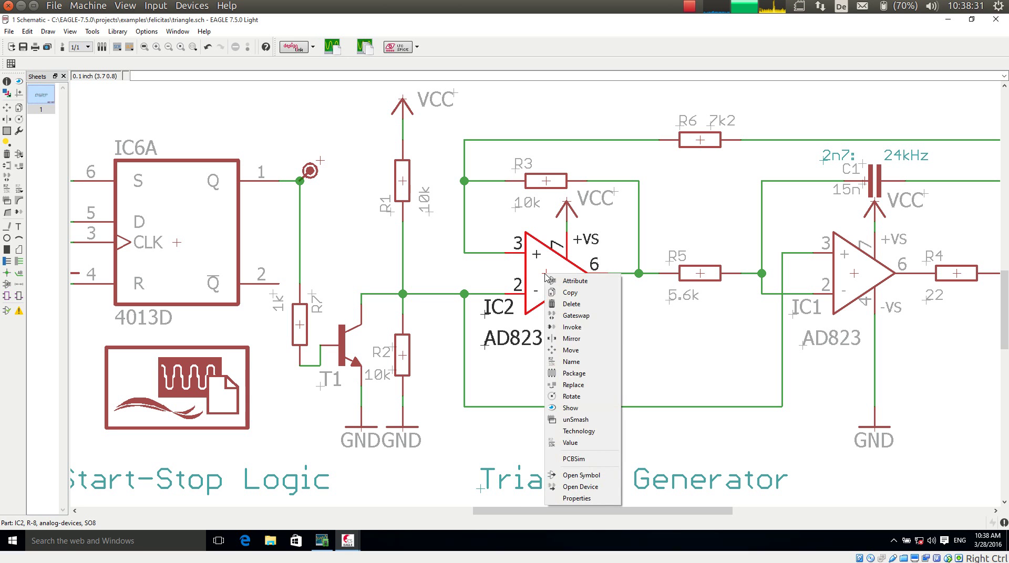
click(574, 459)
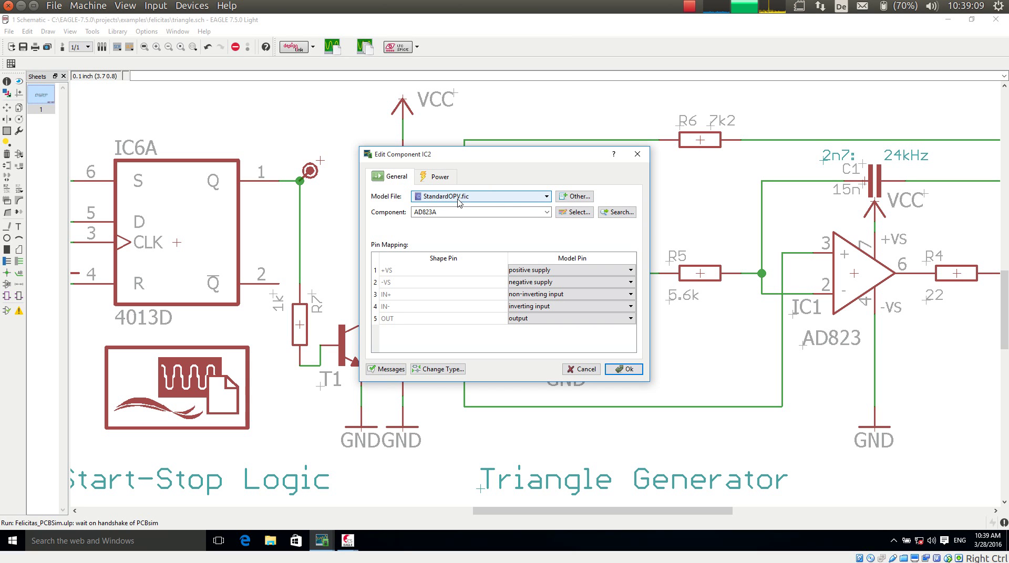
- Keep StandardOPV.fic as IC2's model file and list its components, such as AD823A_Double, LF353 and LM111
click(547, 197)
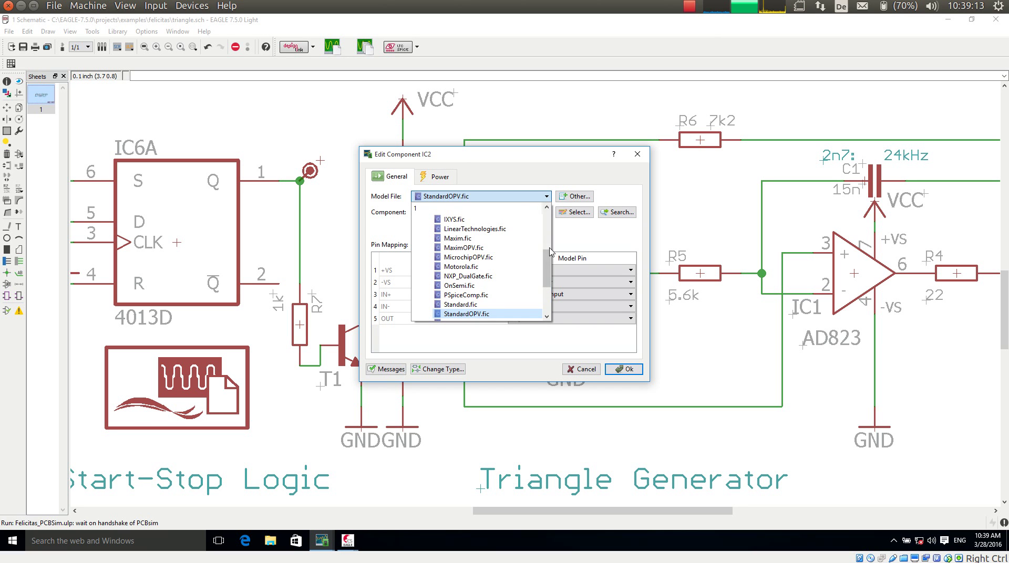
scroll(480, 312, down, 3)
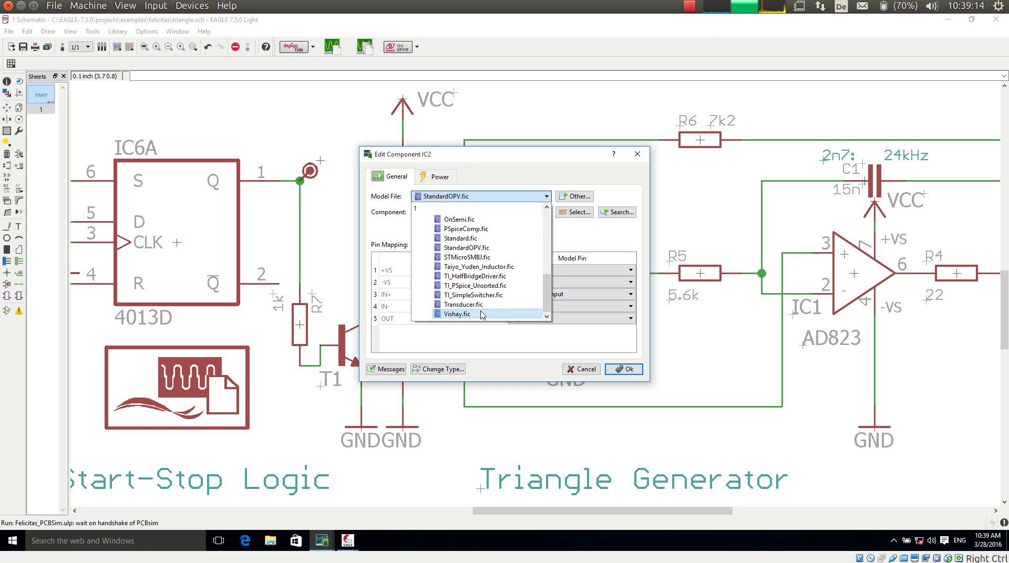
click(494, 248)
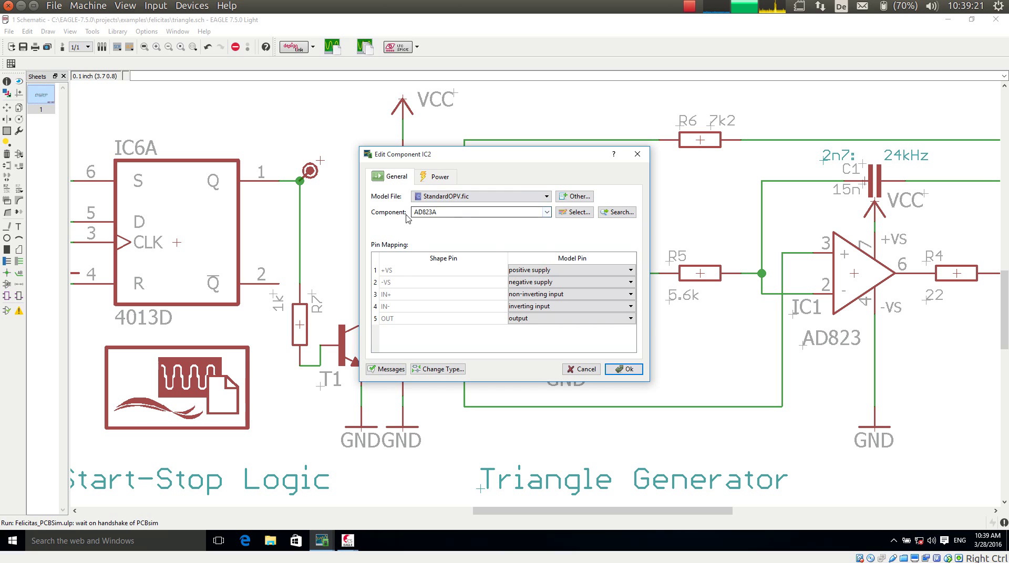
click(547, 213)
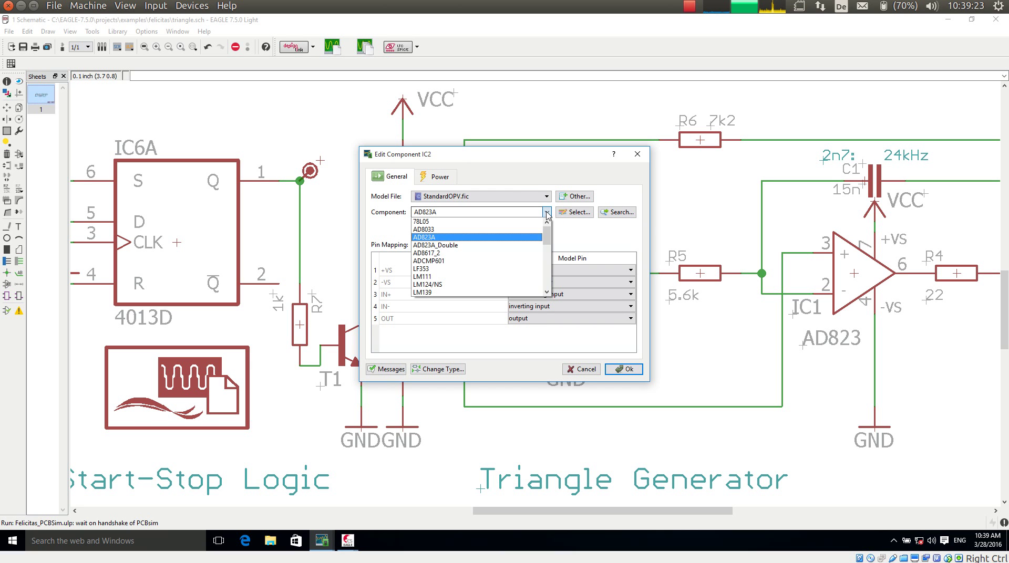
- Choose LF353 as IC2's component and drag the dialog to the right to uncover IC2
click(441, 270)
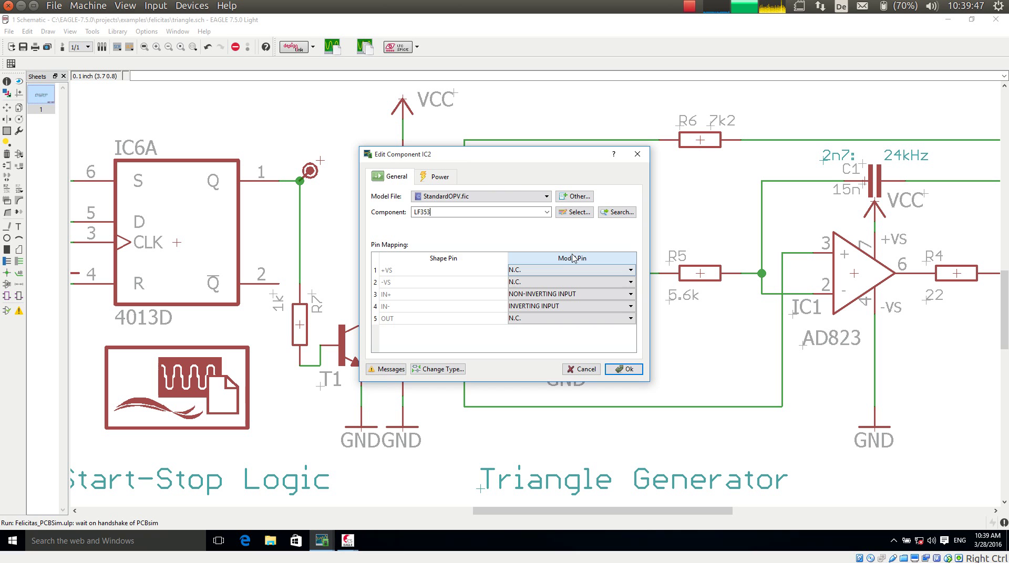
drag(546, 155, 763, 148)
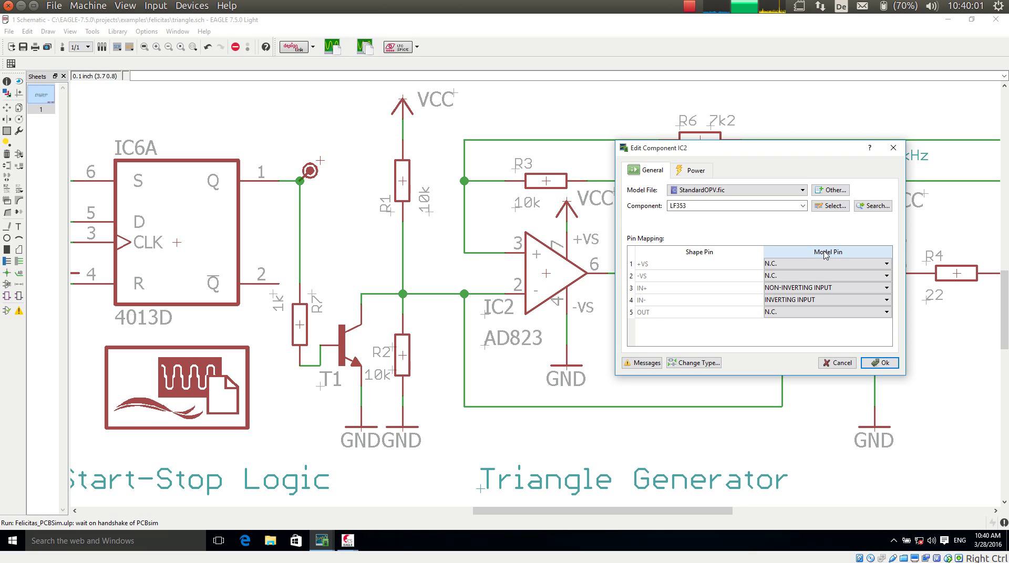
- Assign rows 1, 2 and 5 to POSITIVE POWER SUPPLY, NEGATIVE POWER SUPPLY and OUTPUT, then confirm with Ok
click(817, 269)
click(886, 266)
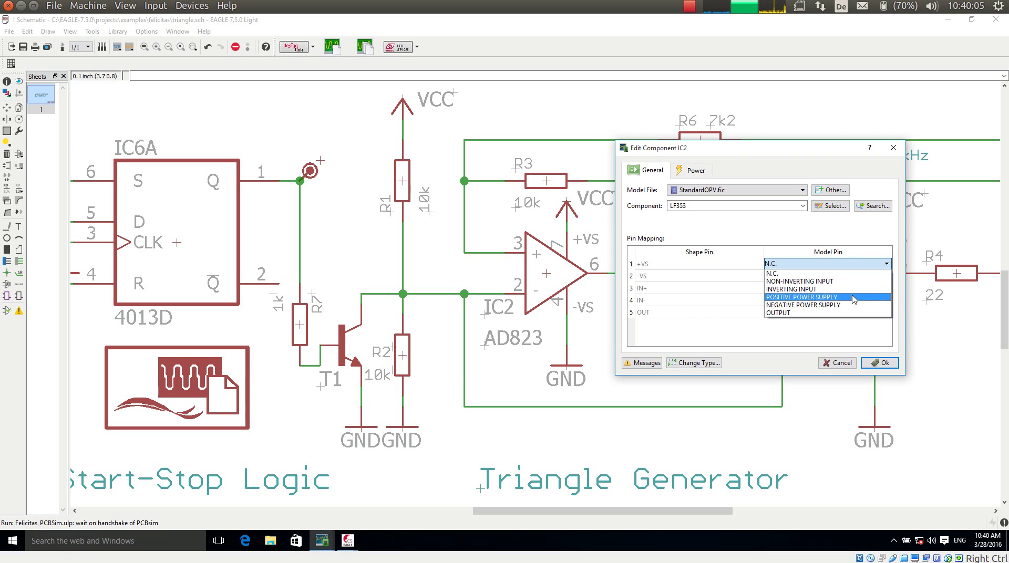
click(854, 297)
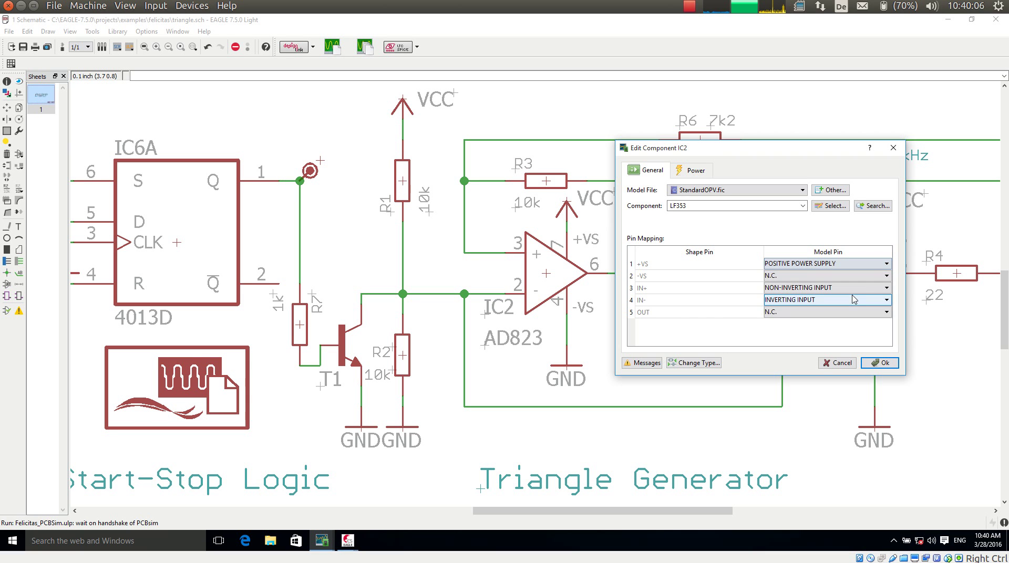
click(887, 276)
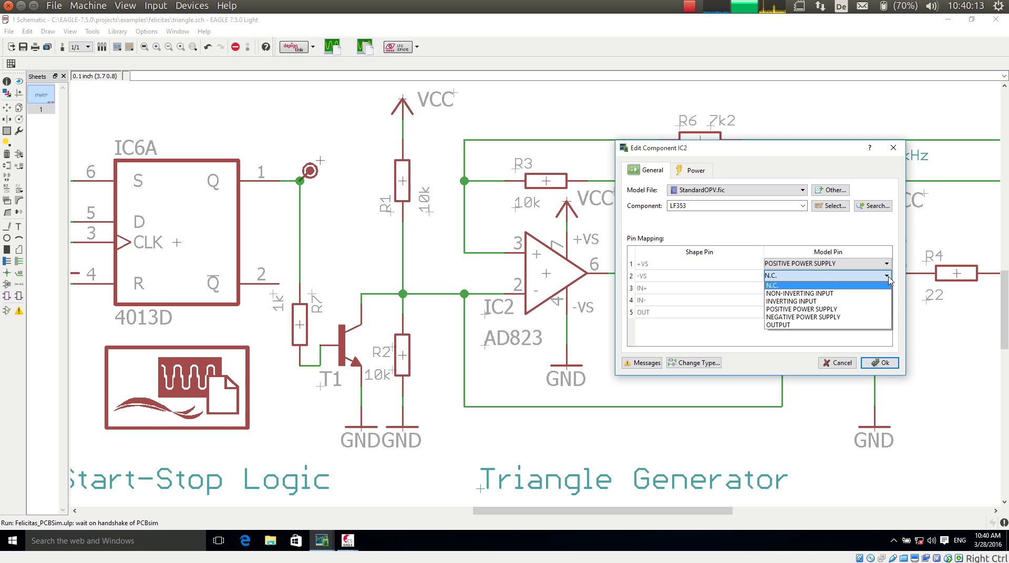
click(856, 318)
scroll(859, 288, down, 1)
scroll(820, 300, down, 2)
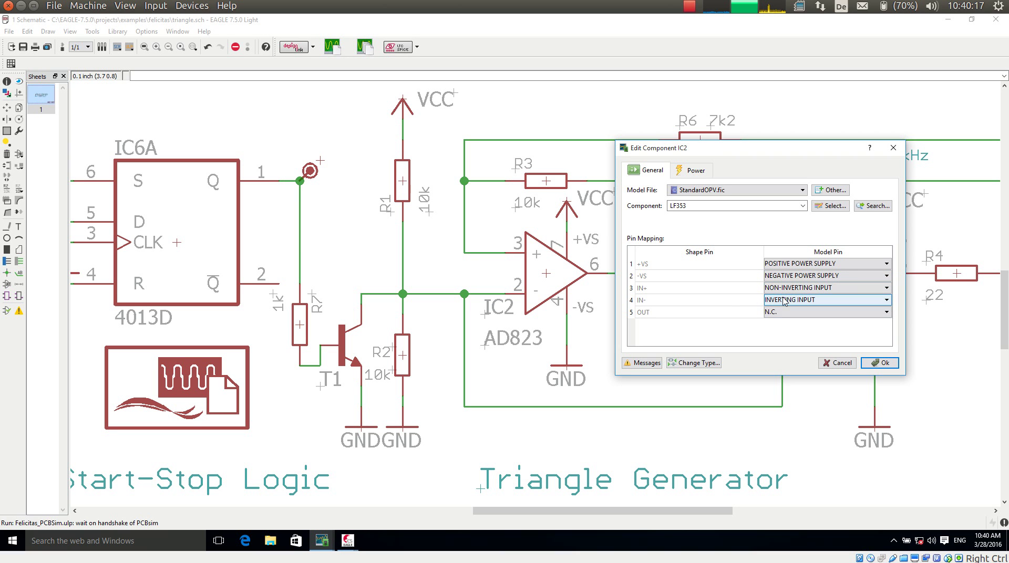
click(871, 314)
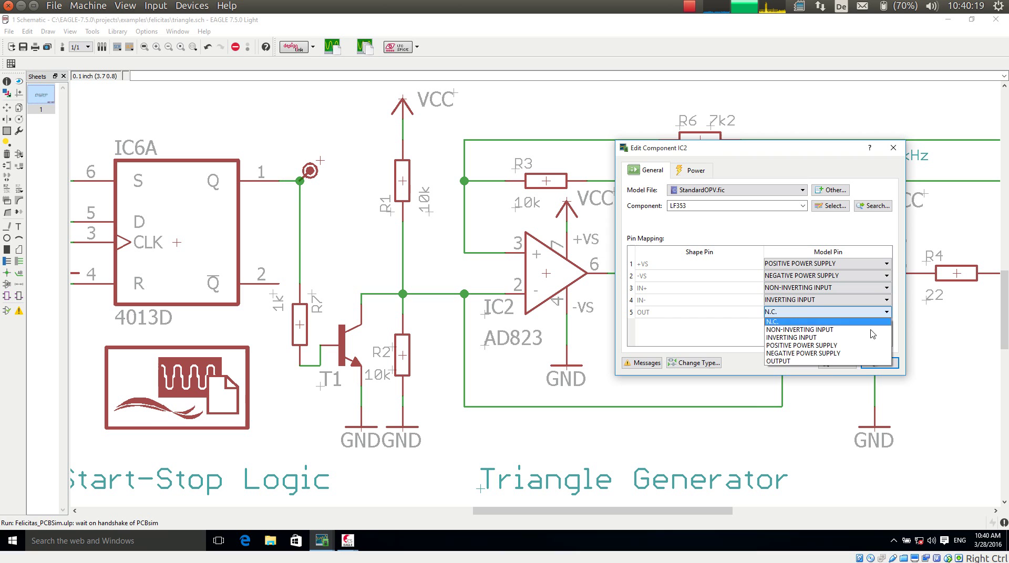
click(830, 361)
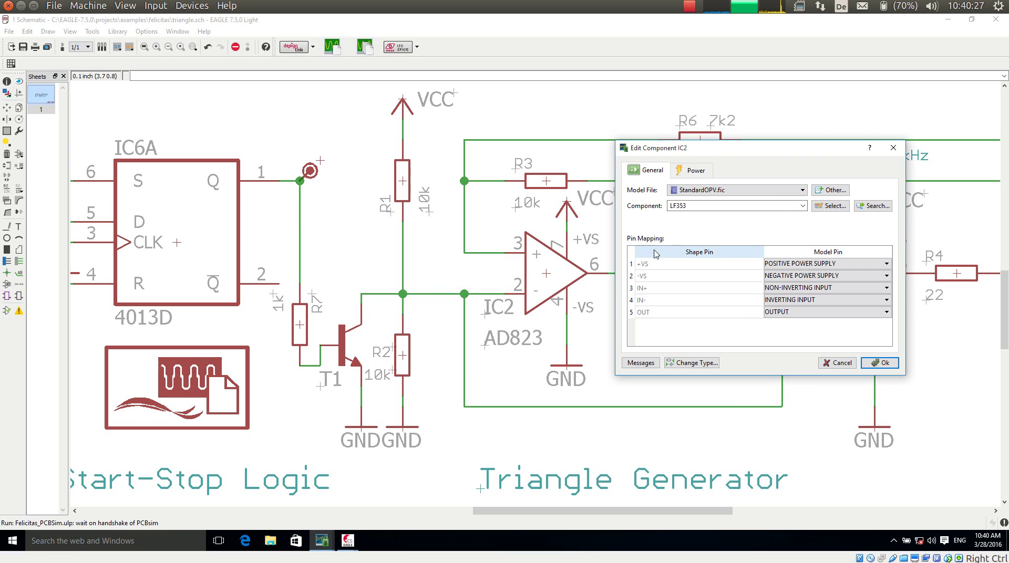
click(883, 365)
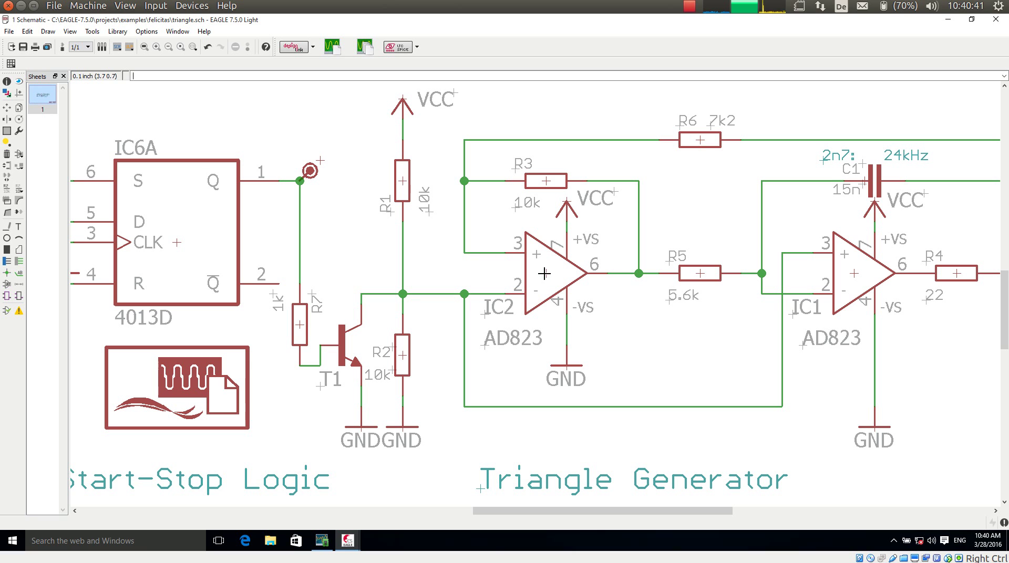
- Open T1's PCBSim settings, currently BC548C, and launch the simulation-model search
right_click(341, 342)
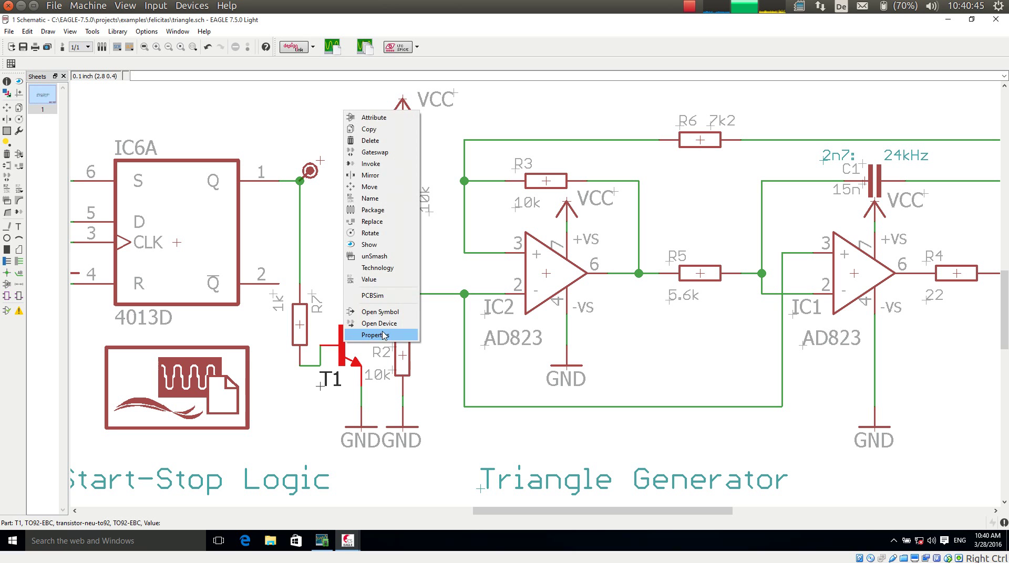
click(387, 298)
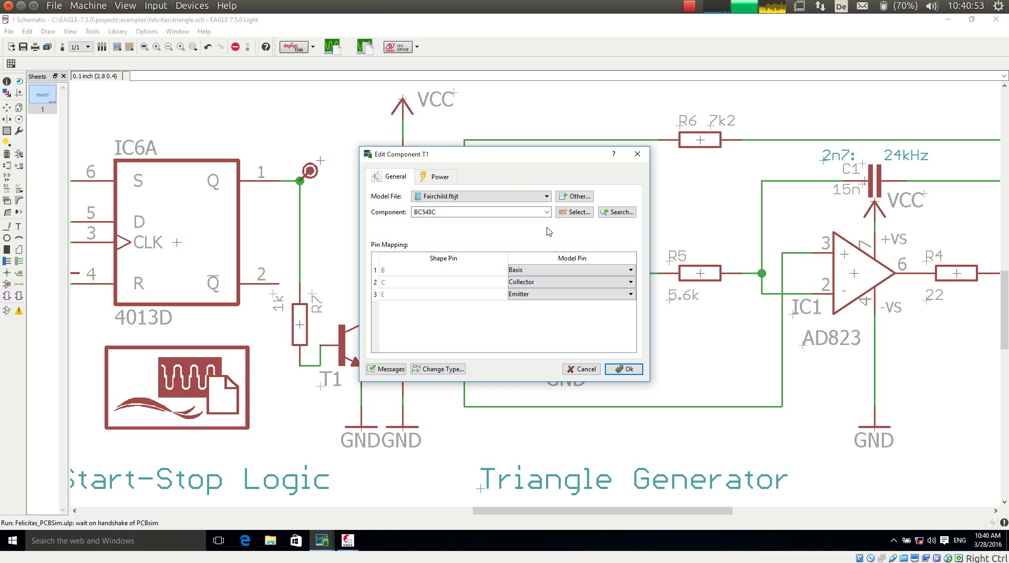
click(626, 213)
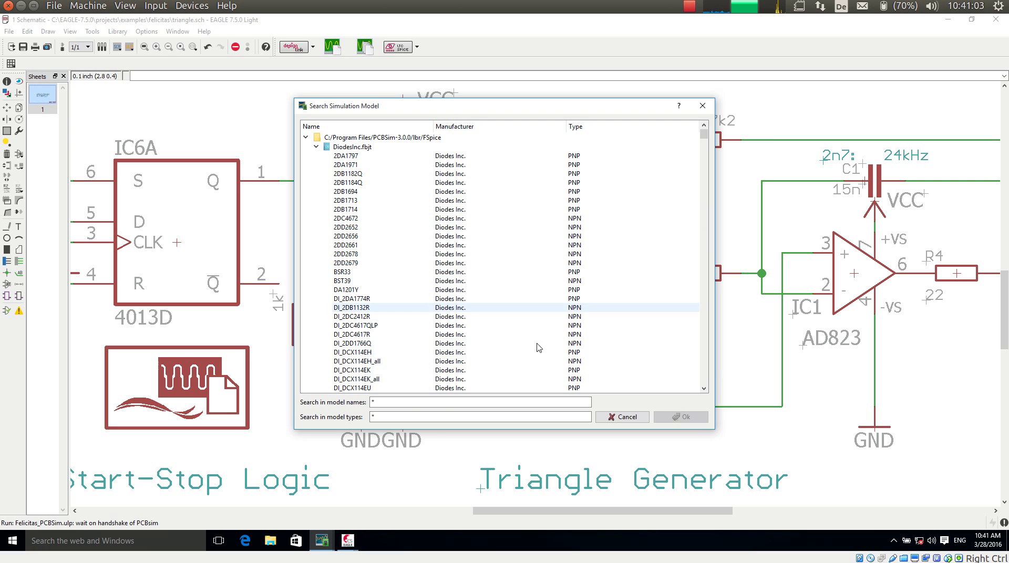
- Filter model names with '3055*' and pick 2n3055 from standard.fbjt for T1
click(409, 403)
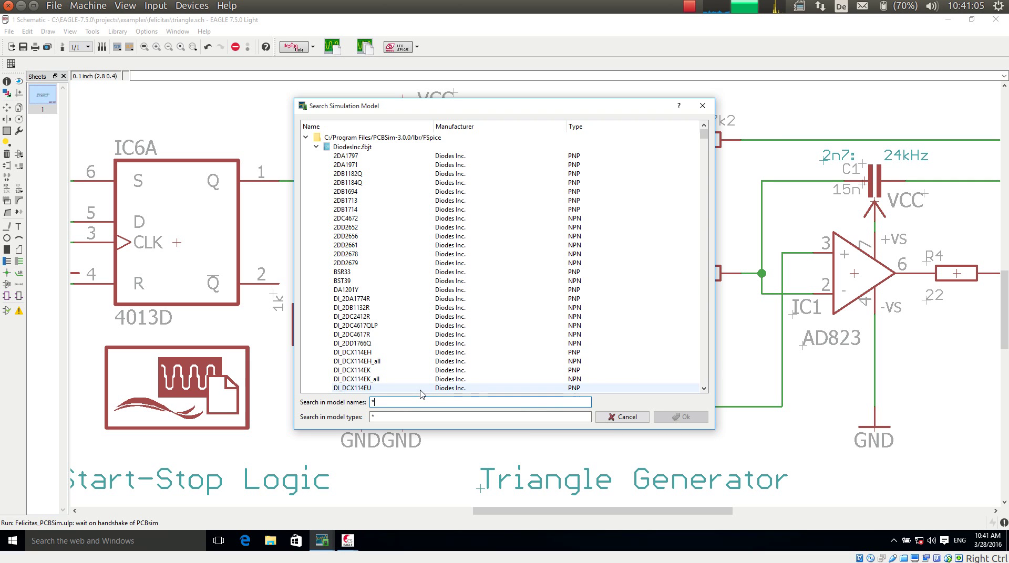
text(3055*)
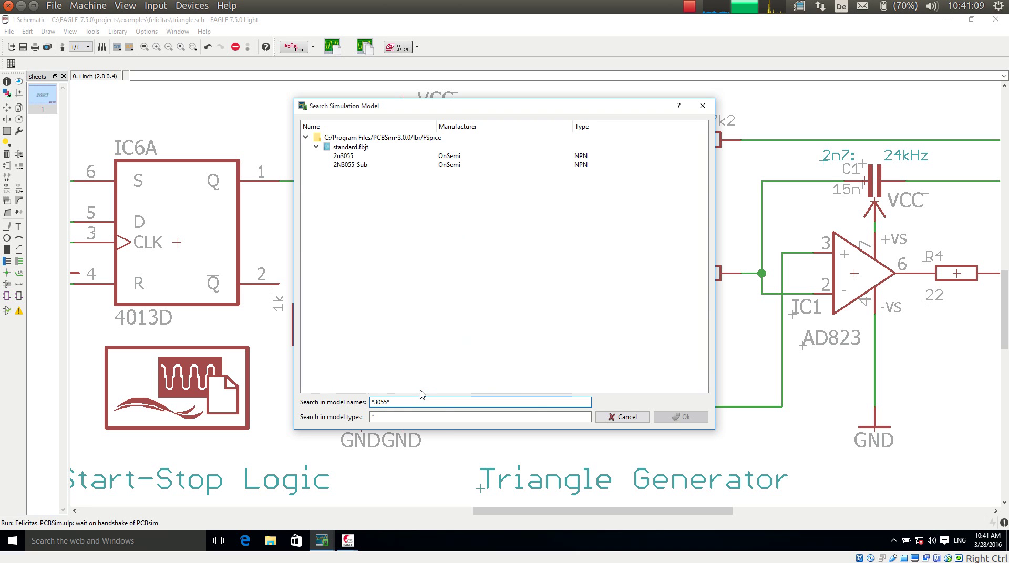
click(352, 157)
double_click(352, 157)
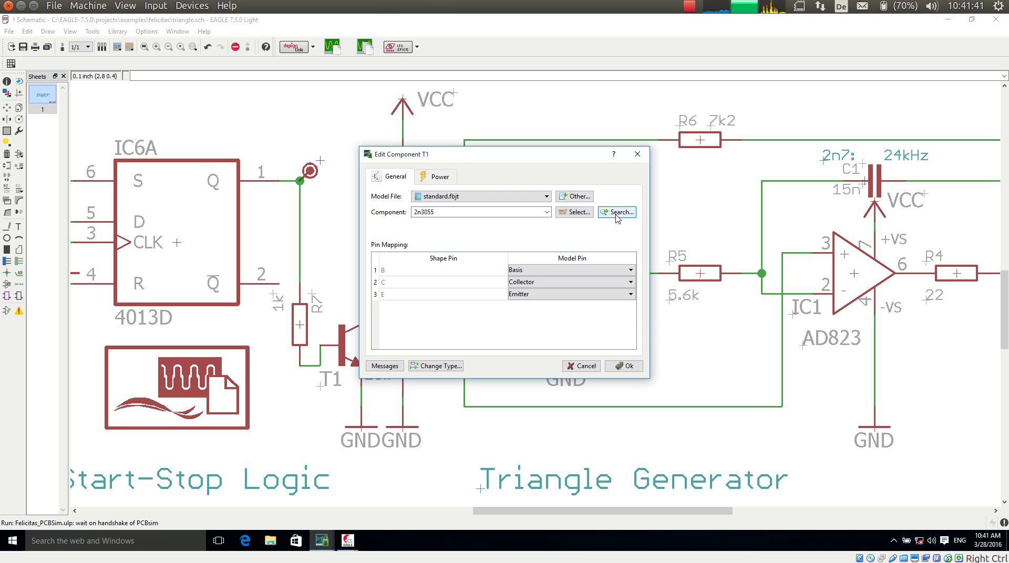
- Confirm T1's 2n3055 model with Ok, returning to the schematic
click(628, 368)
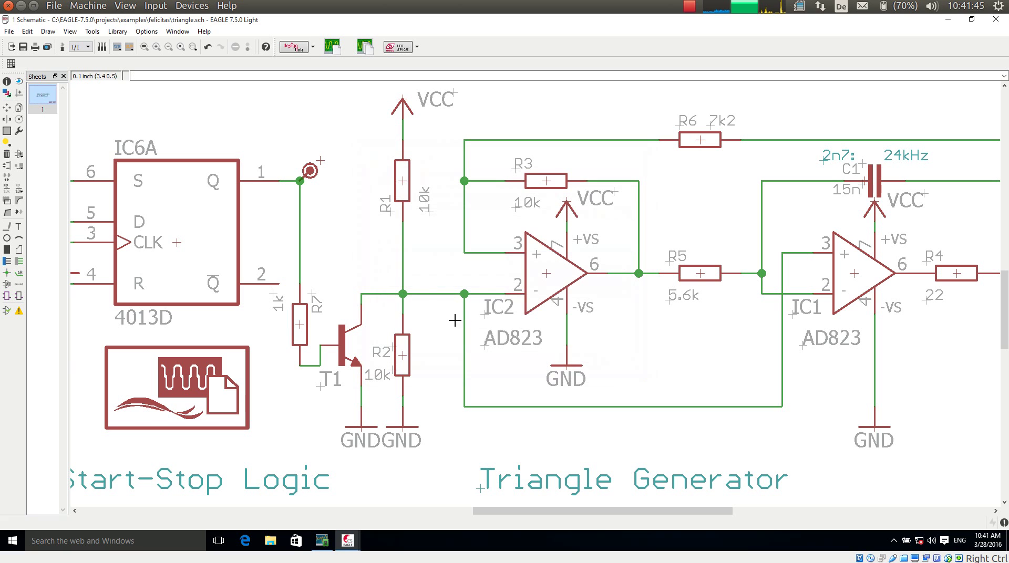